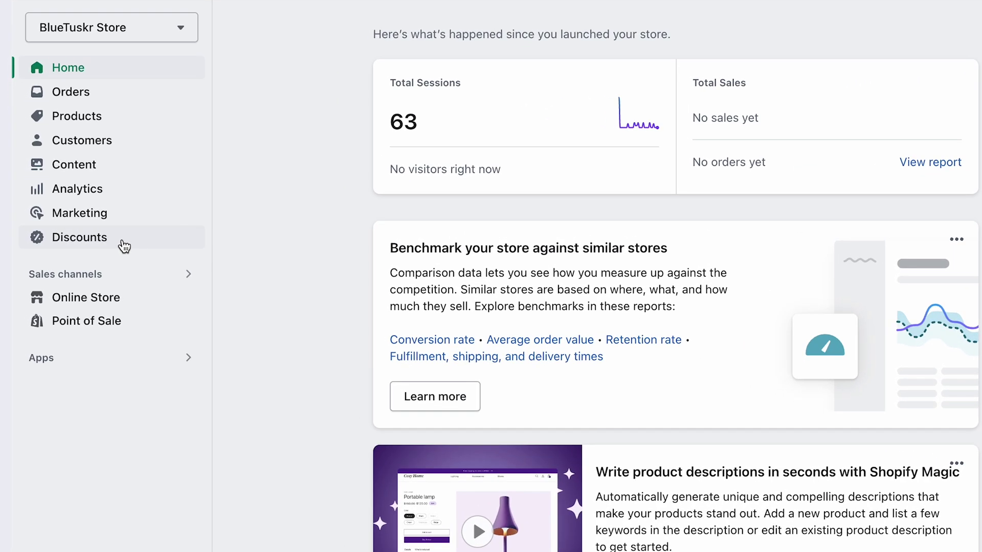
Step: Open the Discounts page and start creating a new discount
left_click(123, 246)
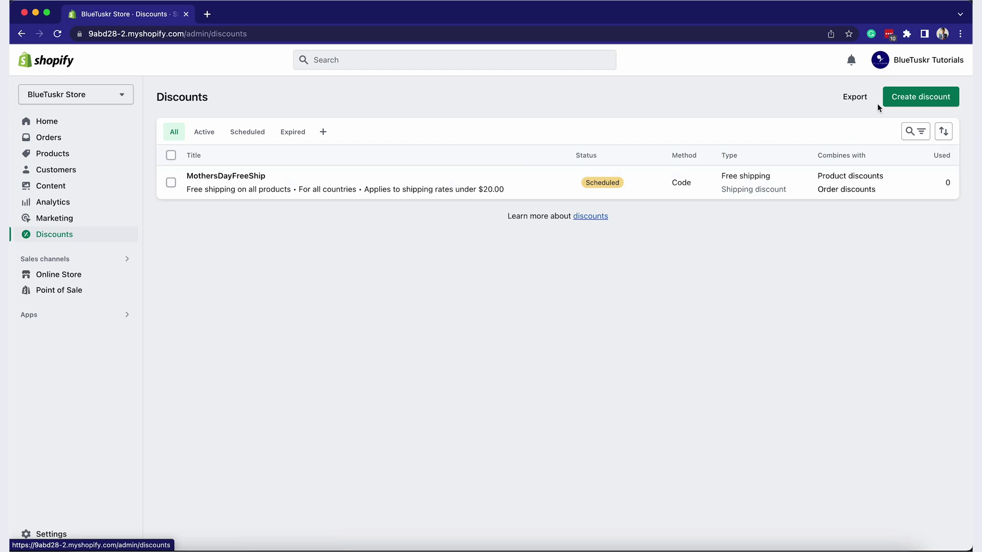
left_click(934, 99)
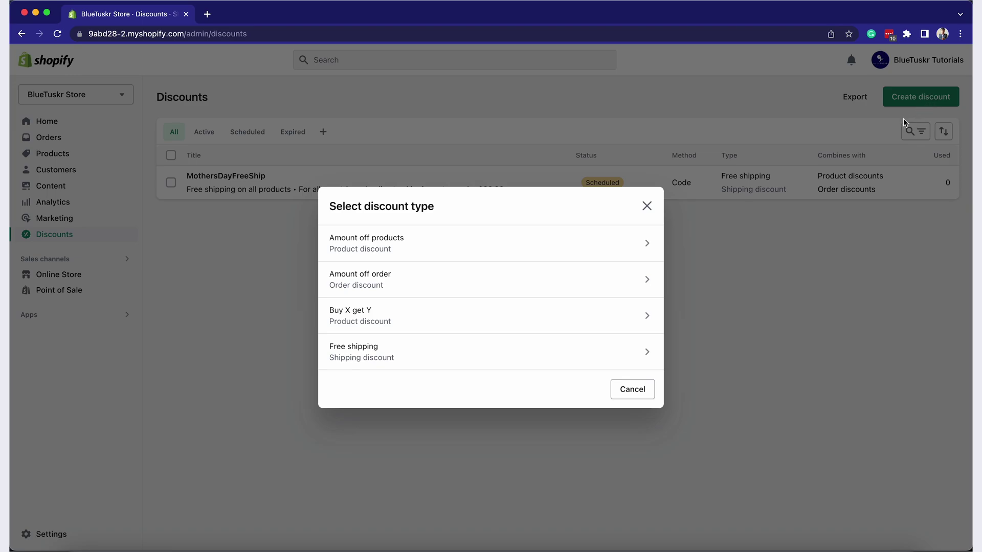
Step: Choose Amount off products with the Discount code method and replace the generated code with MemorialDay20
left_click(644, 240)
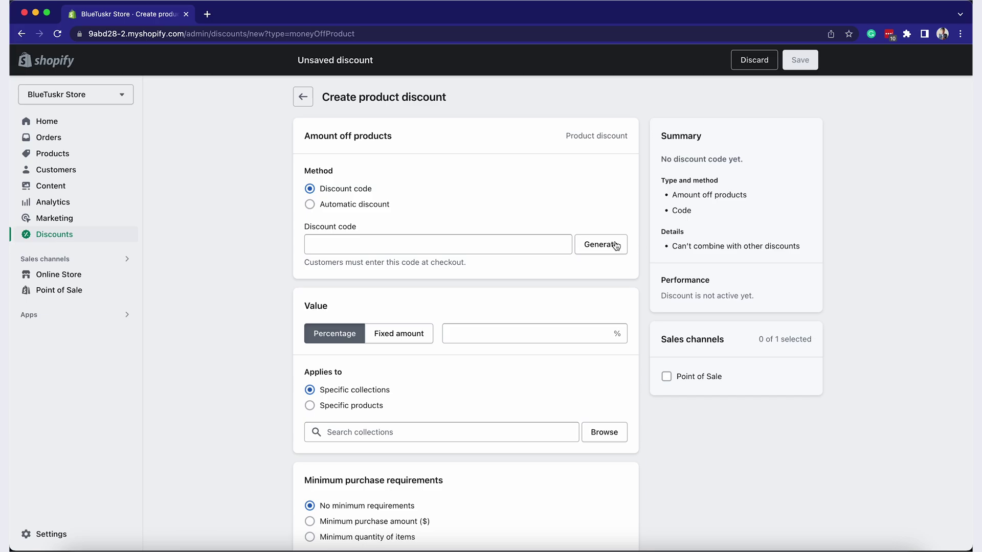
left_click(364, 204)
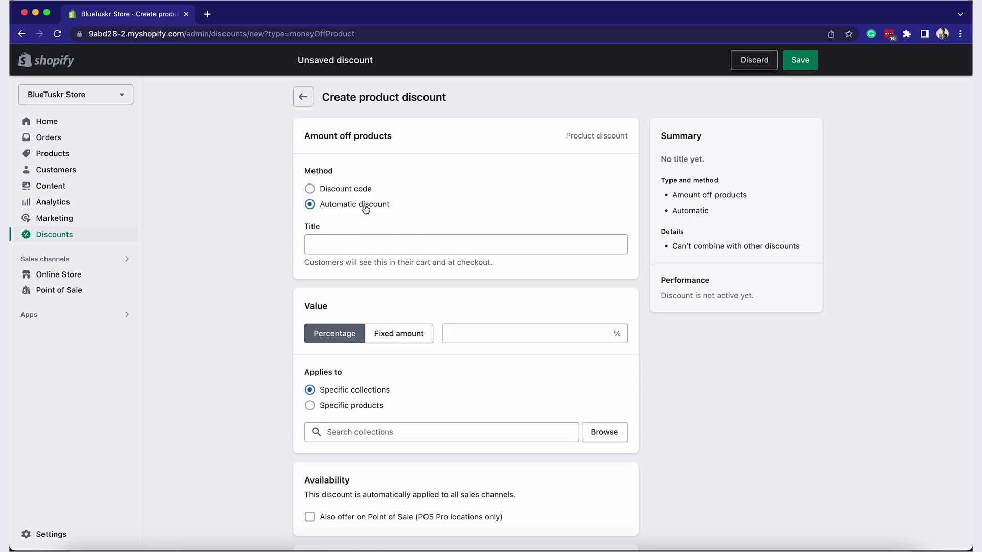
left_click(358, 197)
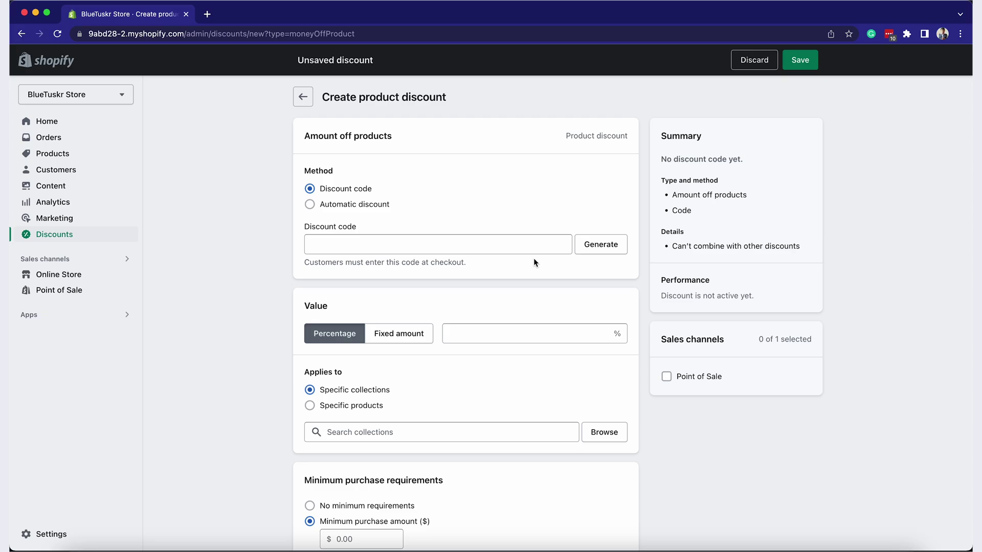
left_click(599, 246)
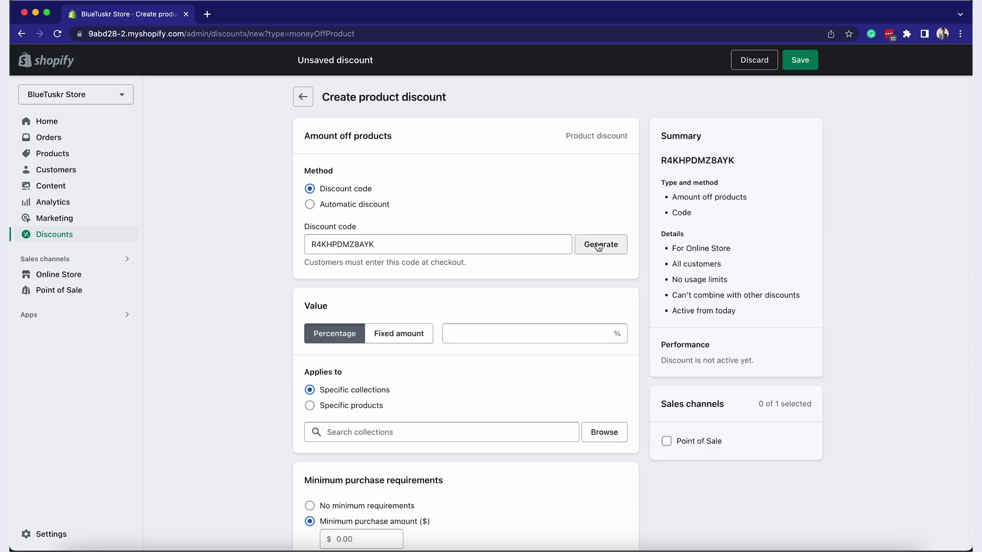
left_click(472, 246)
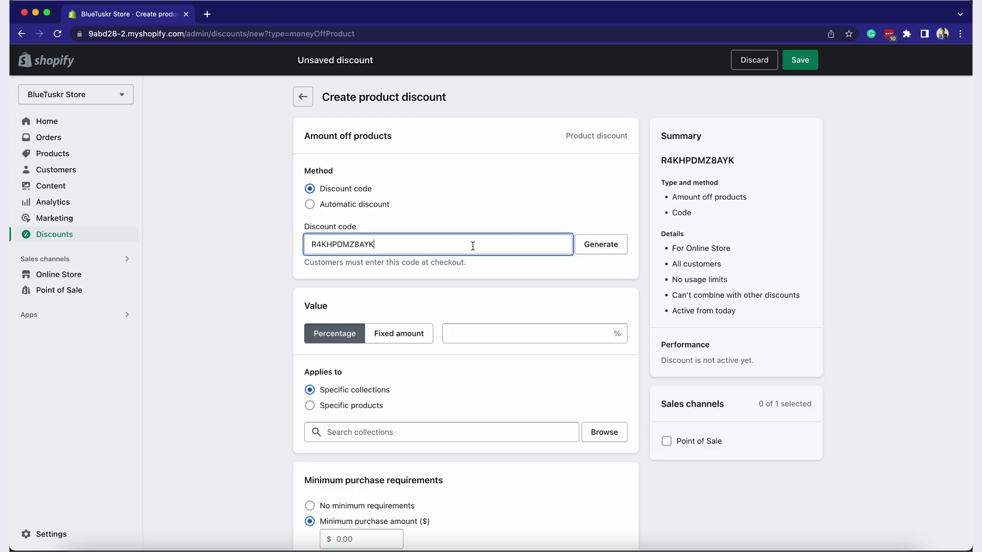
double_click(473, 246)
type("Me")
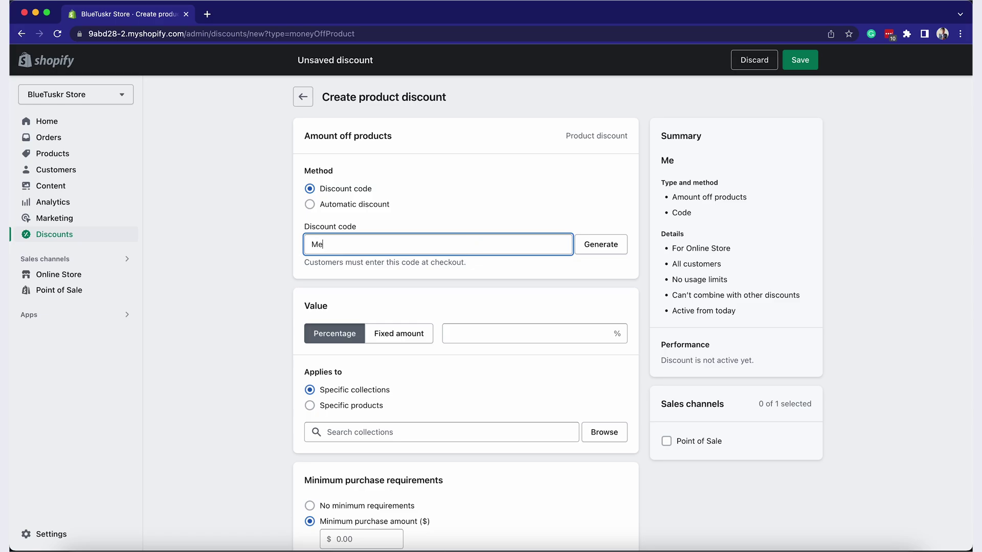
type("morialDay20")
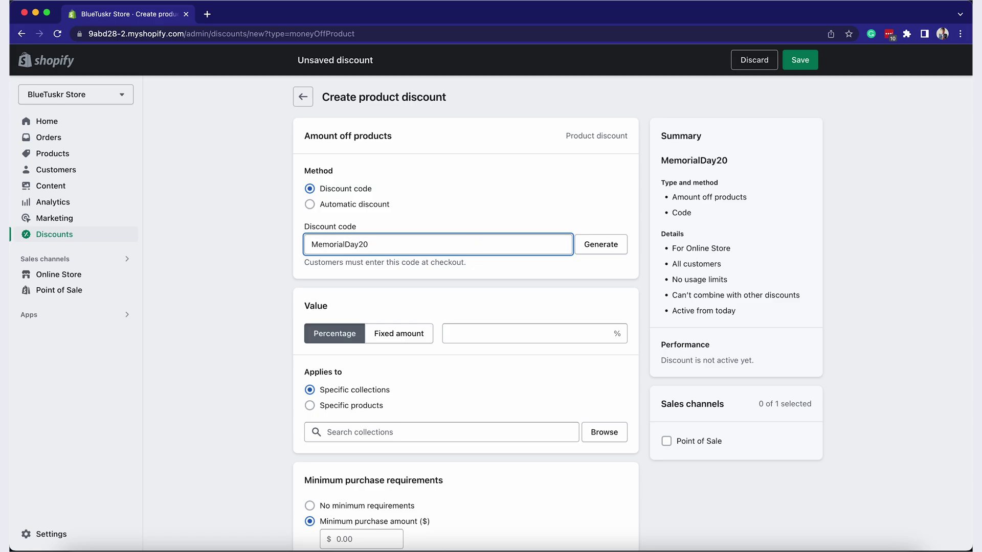
Step: Keep the value type as Percentage and enter 20 percent off
left_click(242, 337)
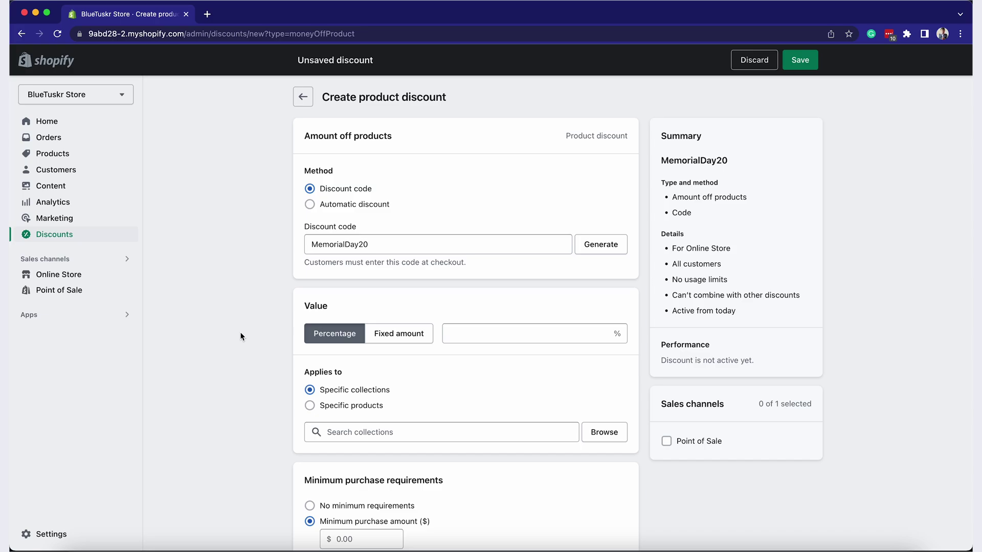
scroll(242, 337, "down", 3)
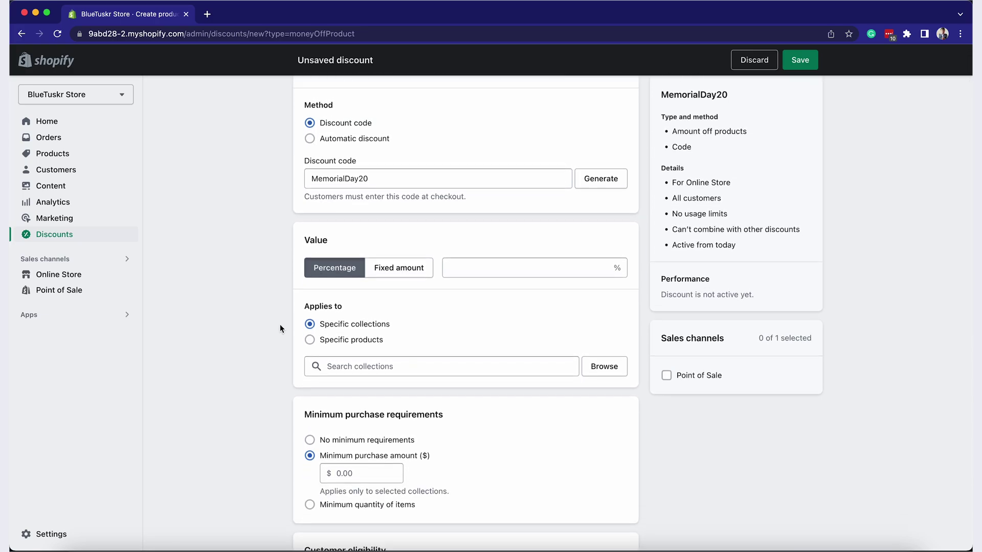
left_click(391, 268)
left_click(341, 270)
left_click(507, 275)
type("20")
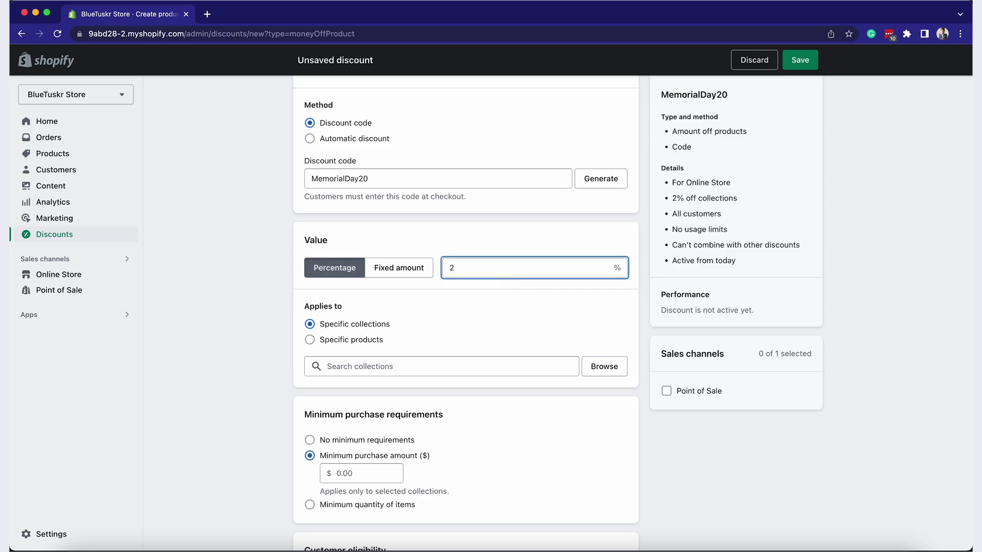
left_click(227, 380)
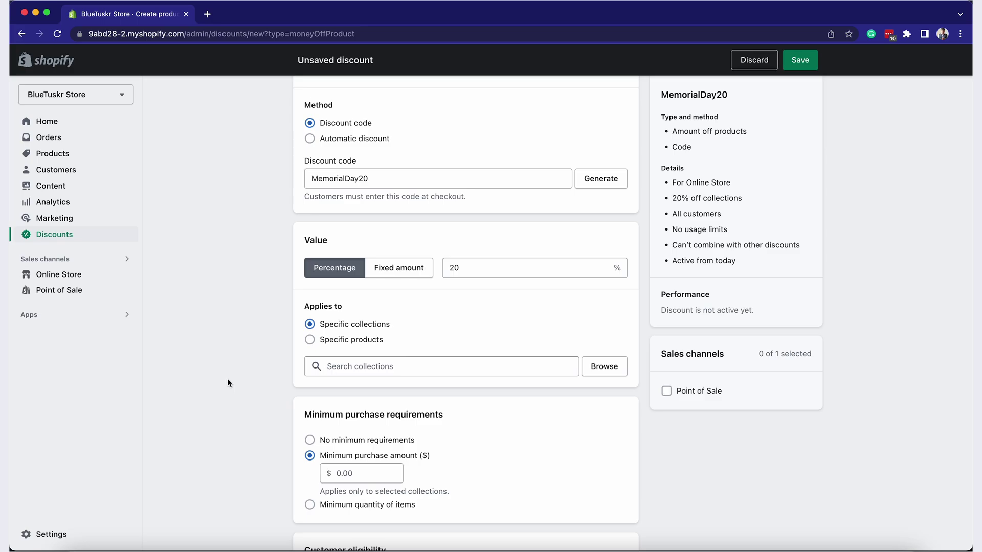
scroll(227, 381, "down", 2)
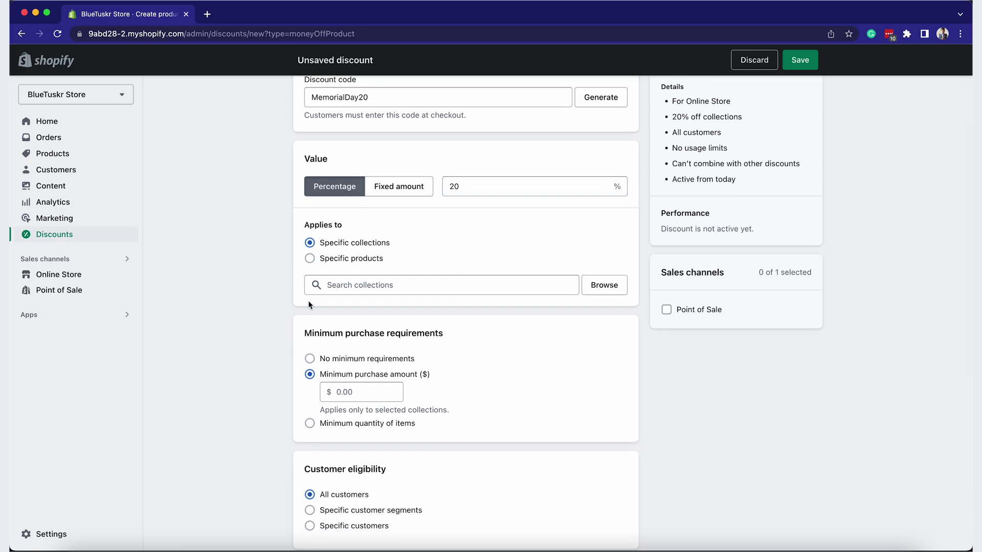
Step: Apply the discount to the Plain Tees collection
left_click(599, 290)
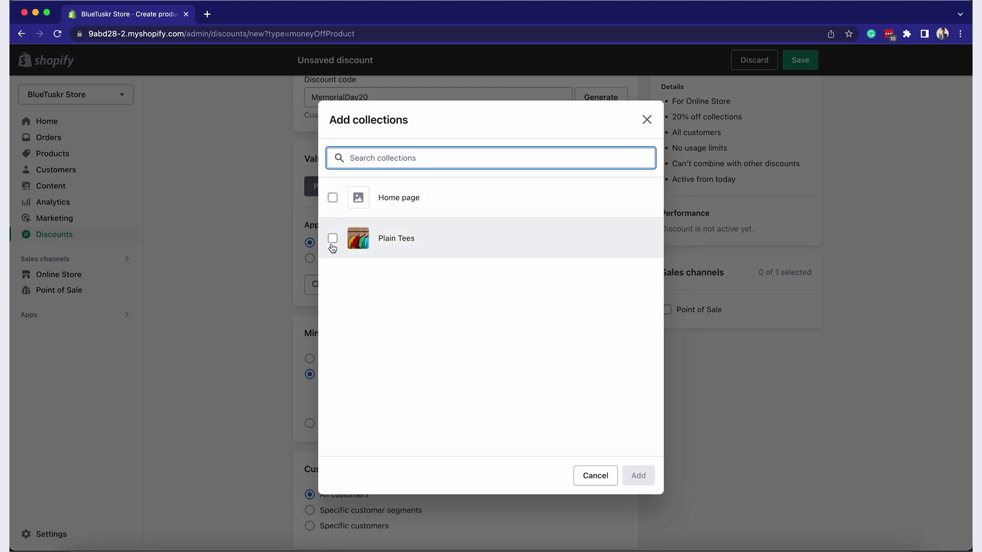
left_click(332, 239)
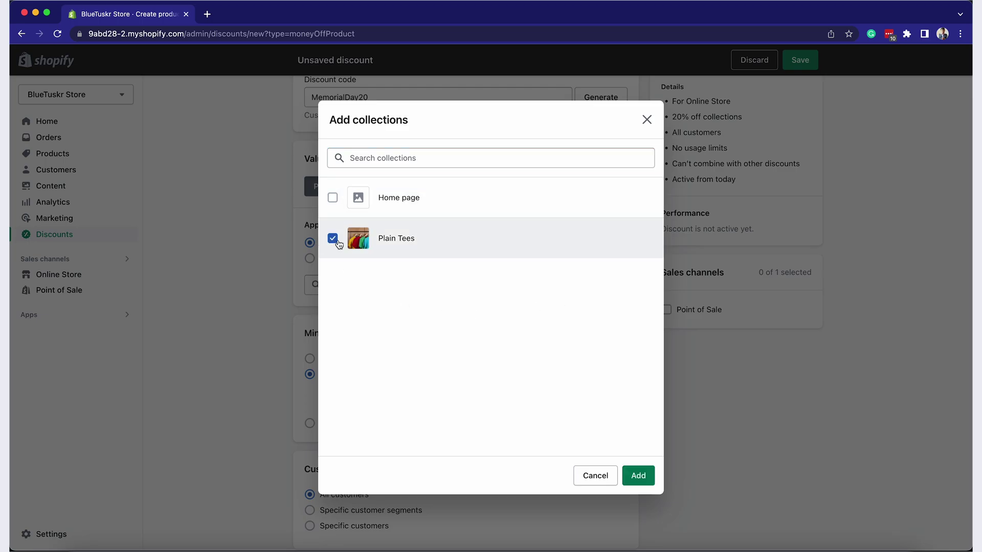
left_click(638, 476)
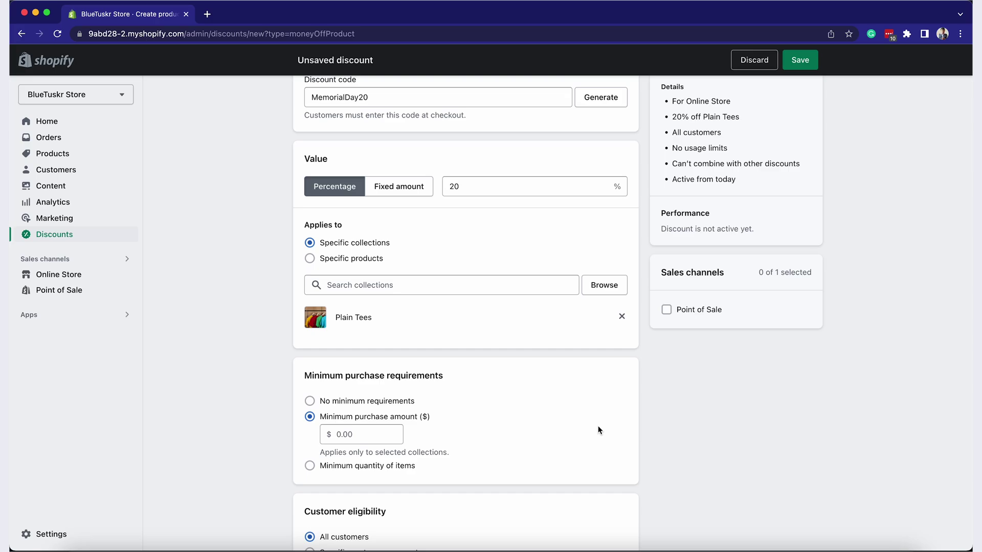
Step: Switch to specific products: Navy Blue T-Shirt, Unisex Black Shirt, Classic White T-Shirt, Cyan Air Jordans
left_click(310, 258)
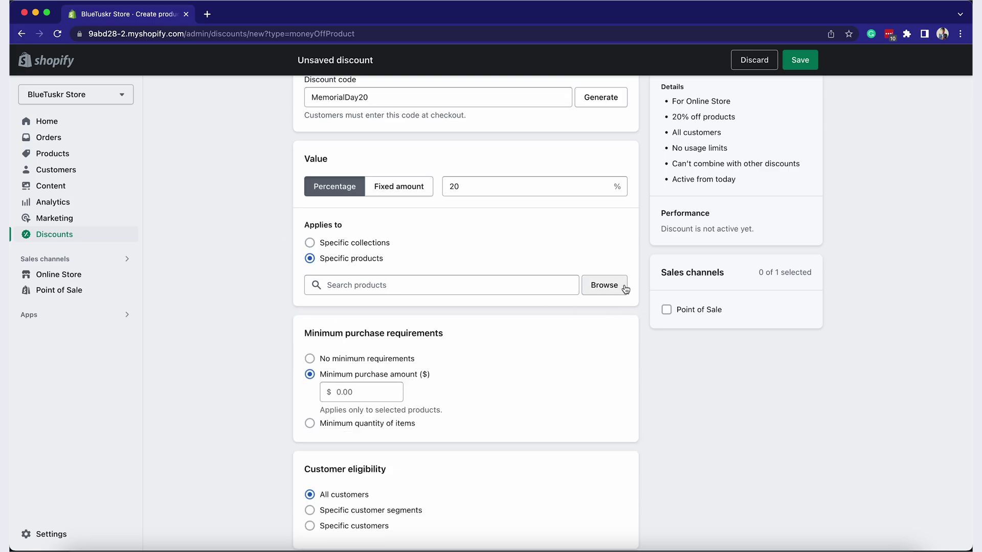
left_click(604, 285)
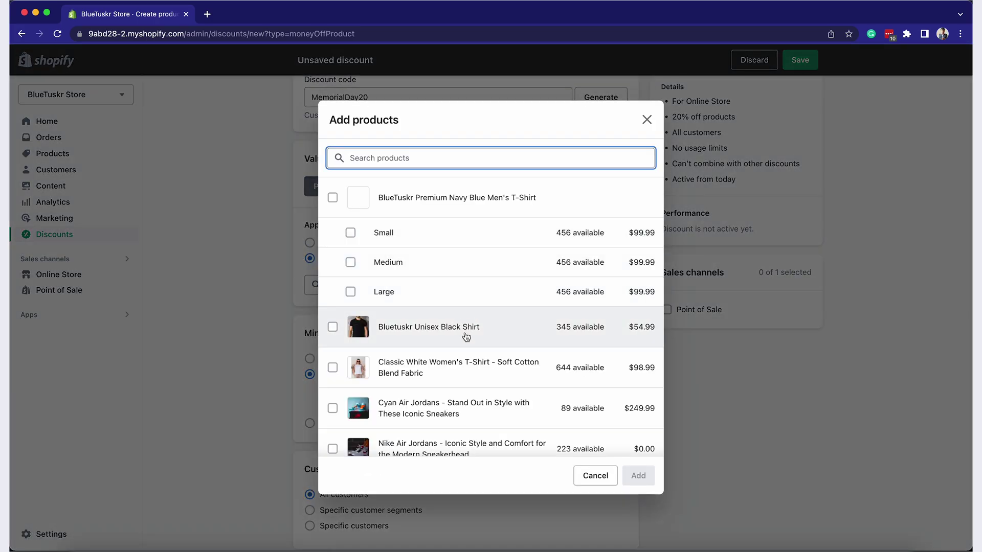
left_click(332, 198)
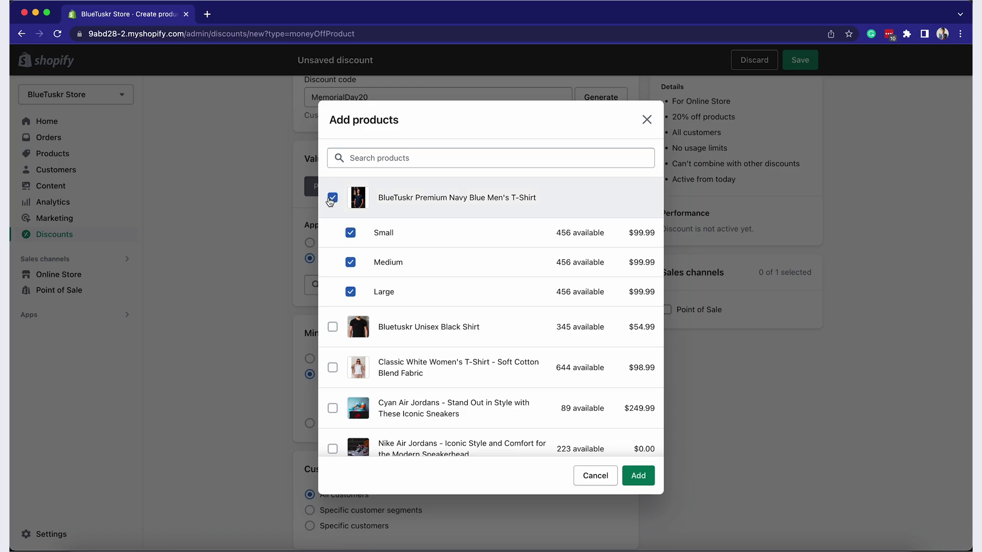
left_click(333, 327)
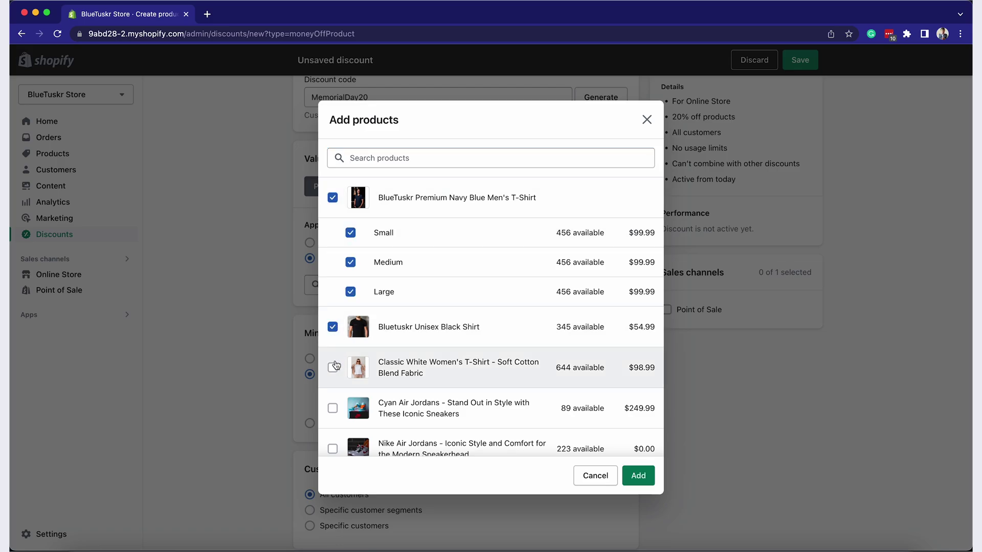
left_click(333, 367)
left_click(333, 408)
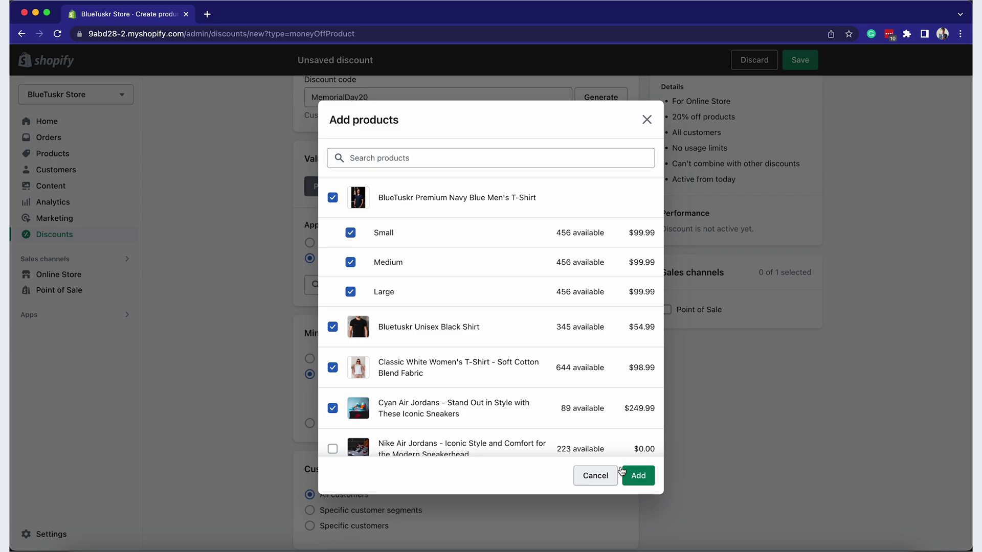
left_click(639, 475)
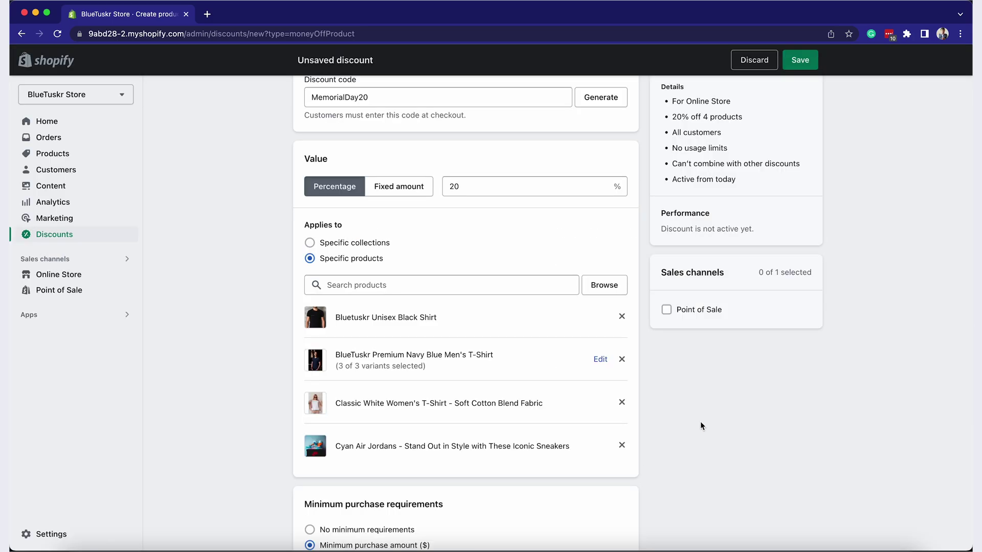
Step: Select No minimum requirements and leave both maximum-use limits unticked
scroll(700, 421, "down", 5)
scroll(701, 425, "down", 2)
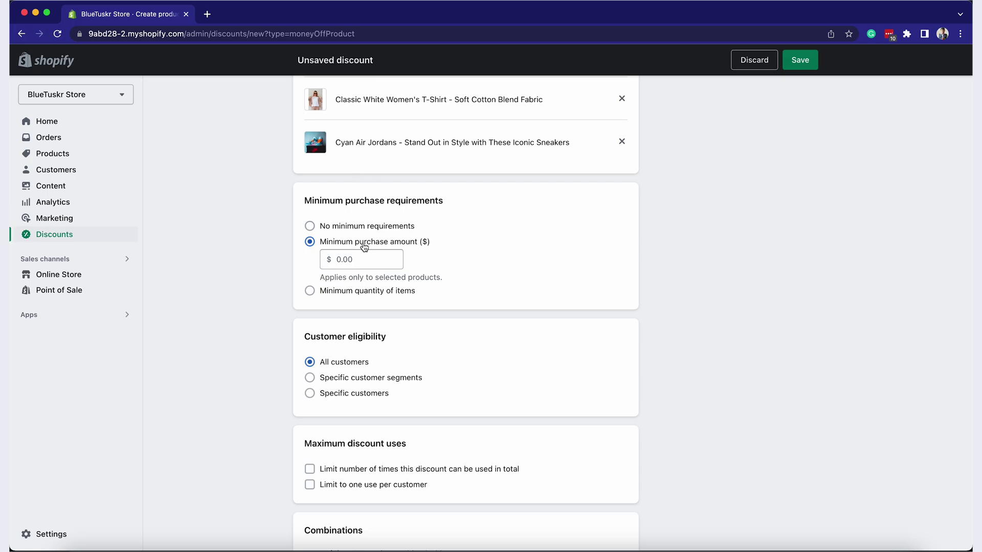
left_click(368, 227)
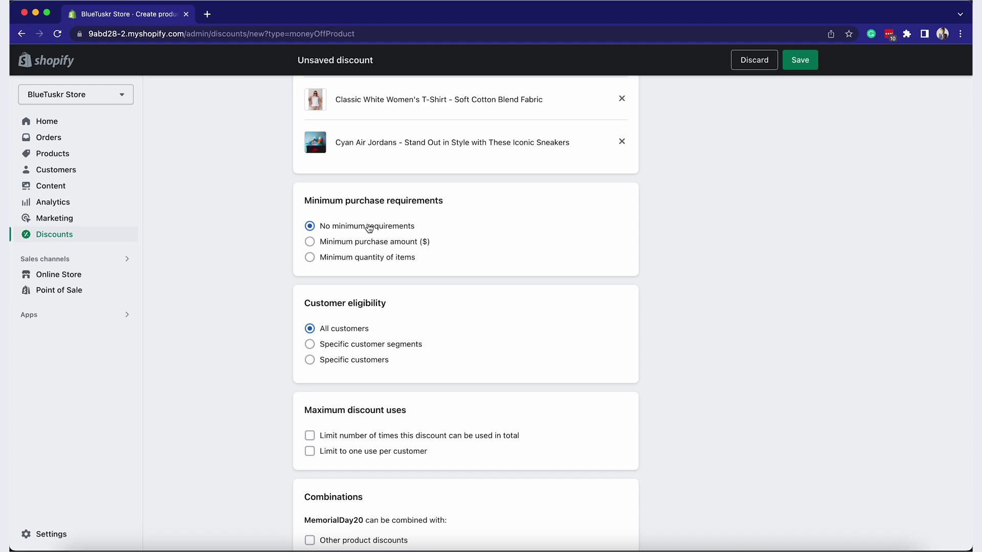
scroll(368, 227, "down", 3)
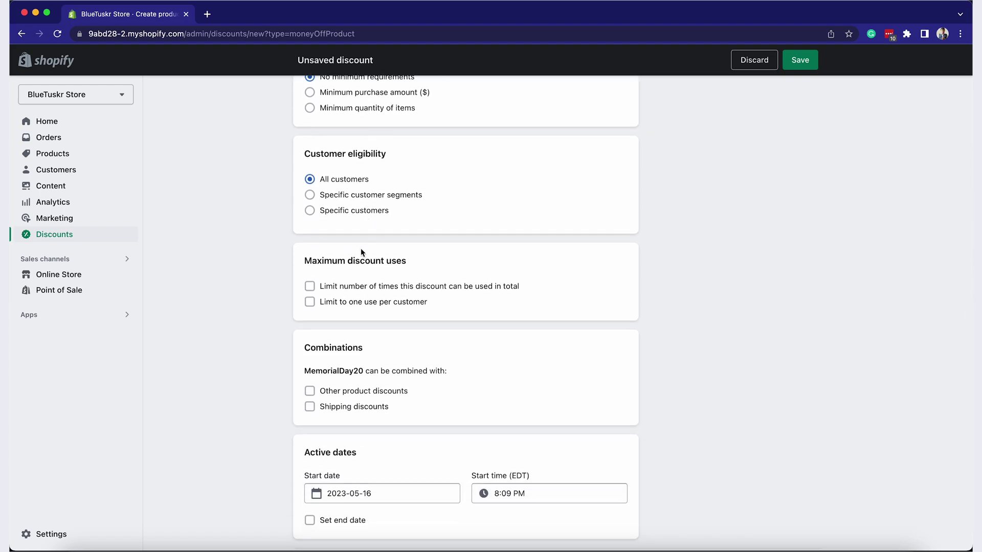
left_click(311, 304)
left_click(309, 286)
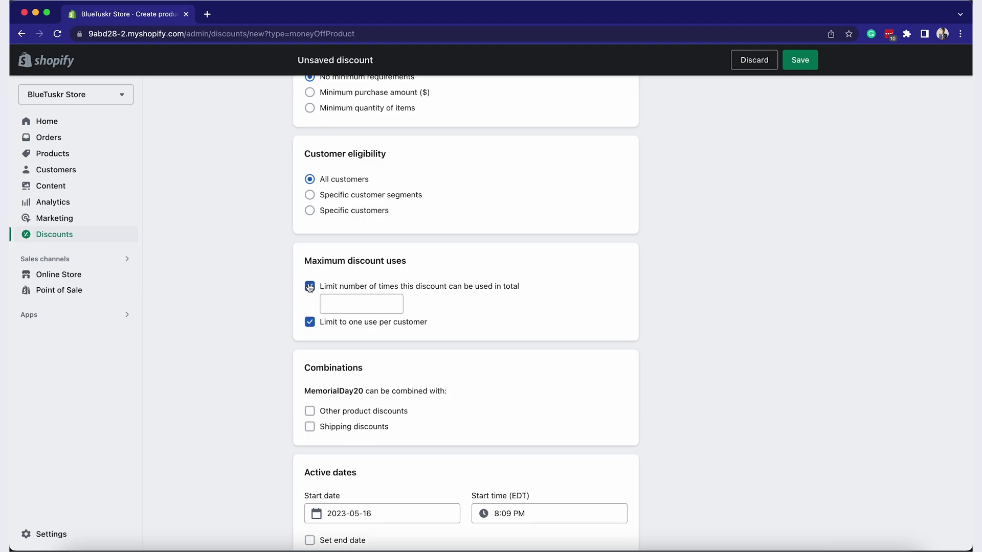
left_click(310, 286)
left_click(309, 302)
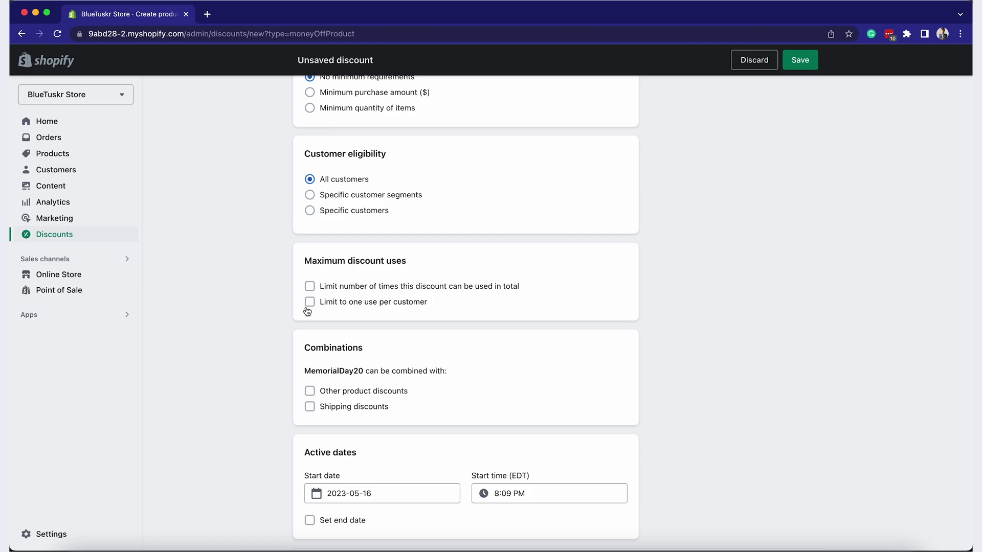
scroll(551, 311, "down", 2)
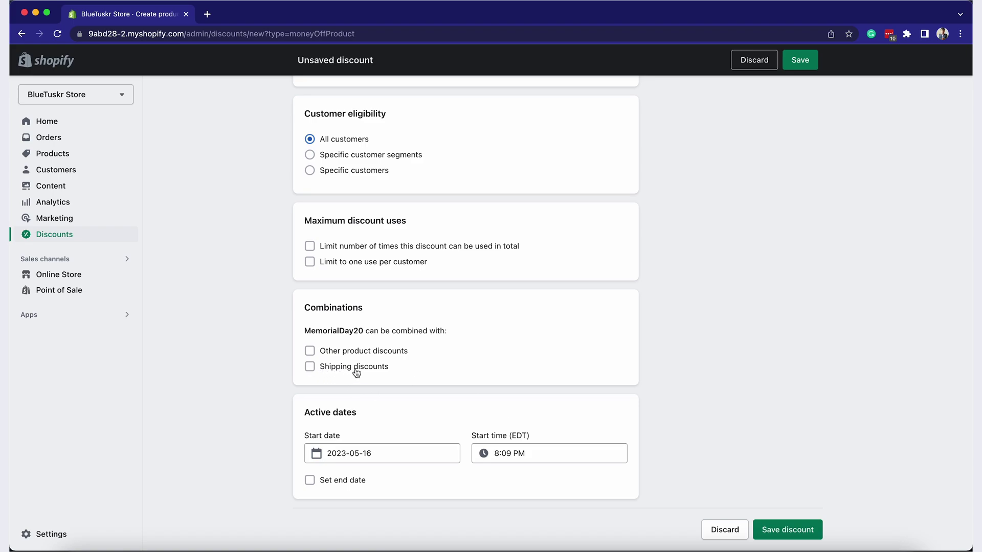
Step: Tick Shipping discounts under Combinations
left_click(325, 370)
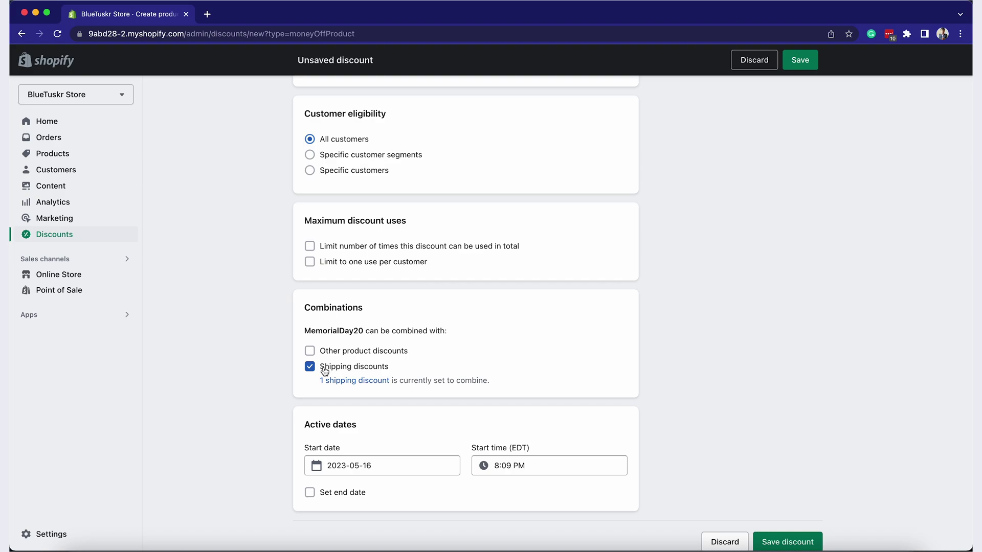
Step: Set the discount to start on 28 May at 12:00 AM
left_click(396, 469)
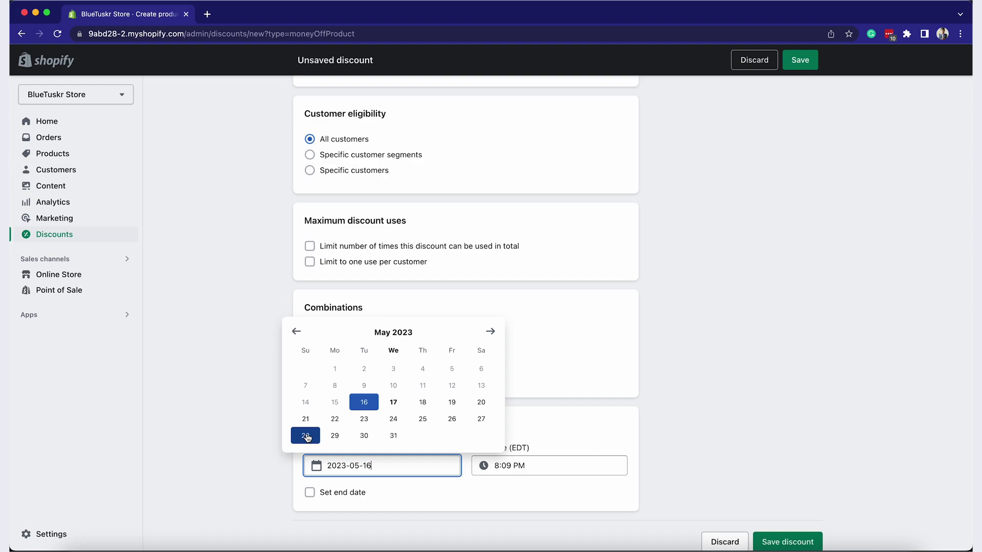
left_click(306, 437)
left_click(526, 464)
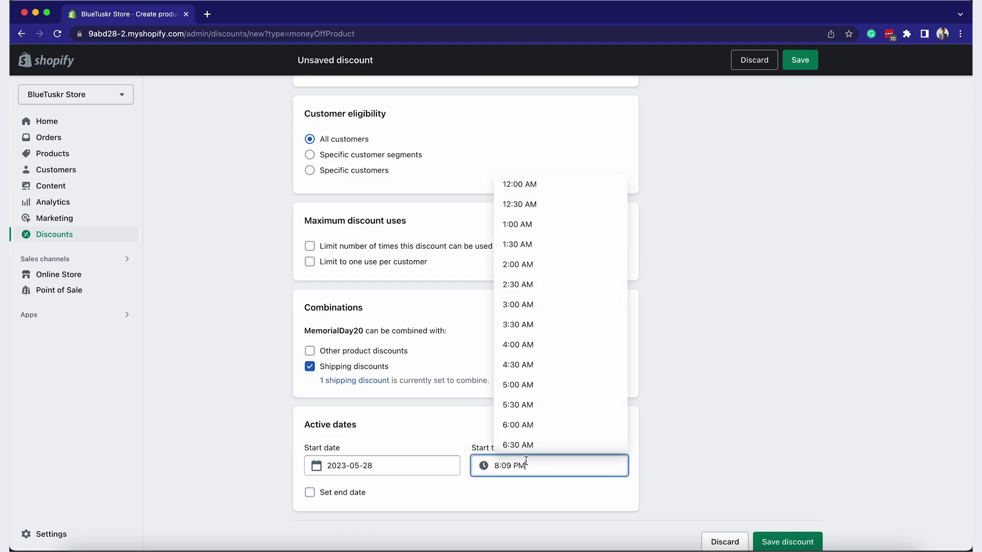
left_click(527, 188)
Step: Enable an end date and move its calendar to June 2023
left_click(310, 493)
scroll(332, 486, "down", 2)
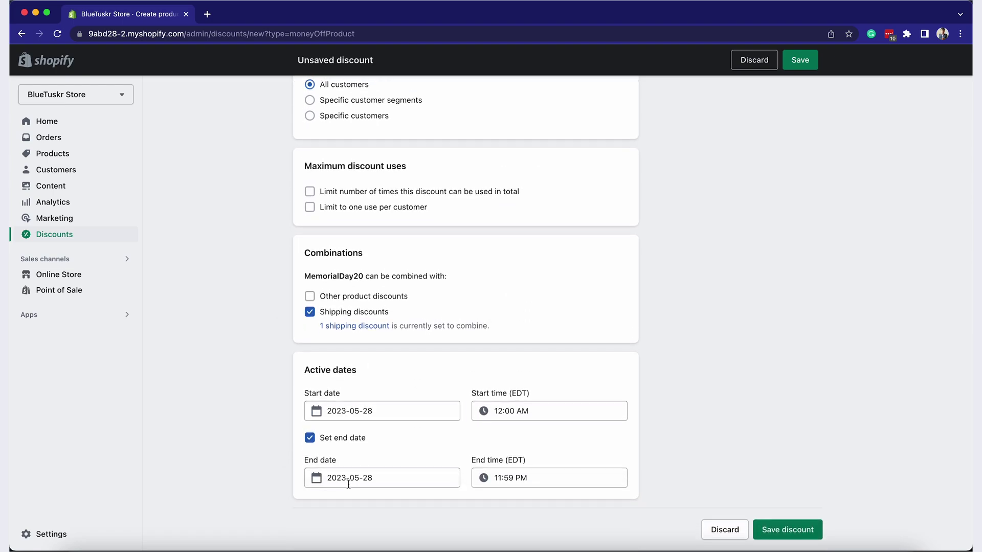
left_click(390, 468)
left_click(490, 345)
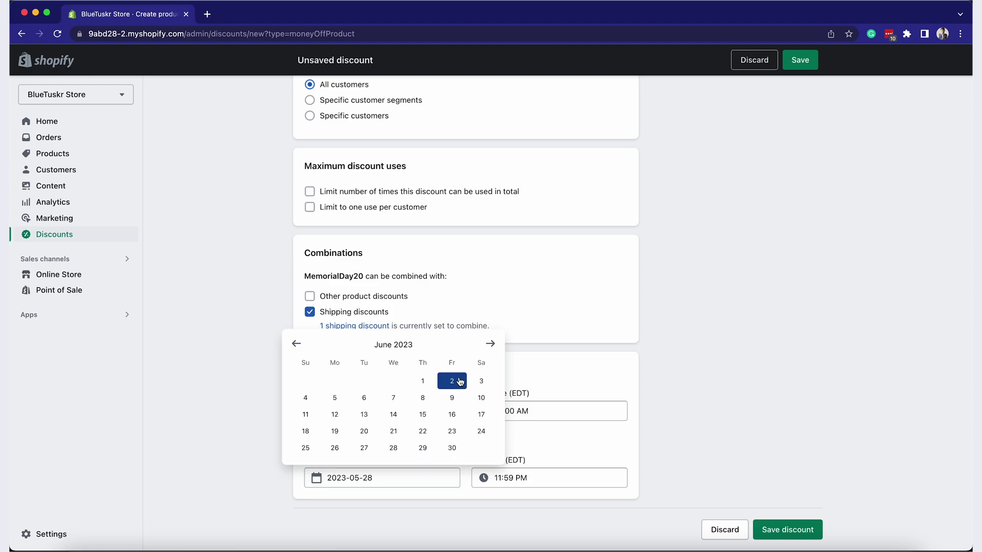
Step: Set the end date to 4 June and get the discount's shareable link
left_click(305, 399)
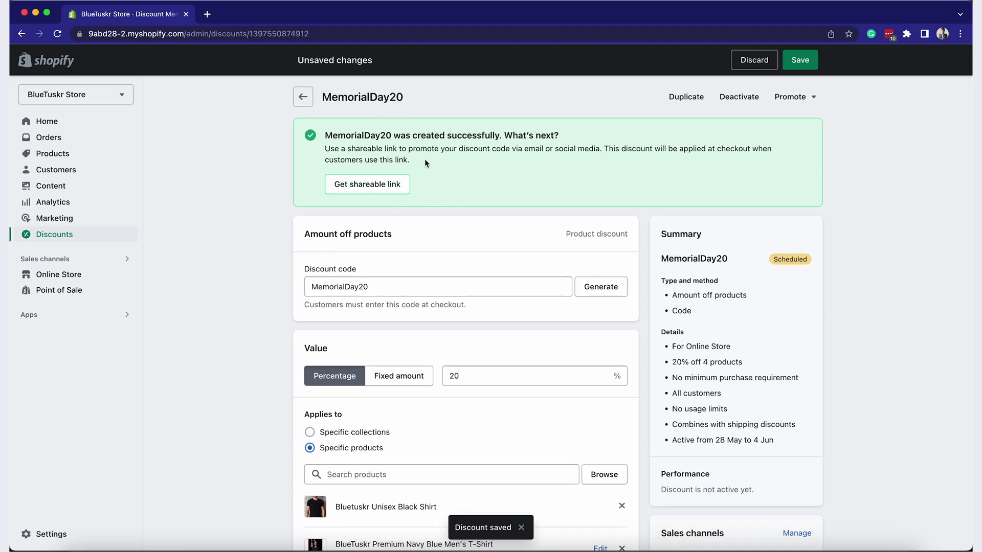
left_click(373, 189)
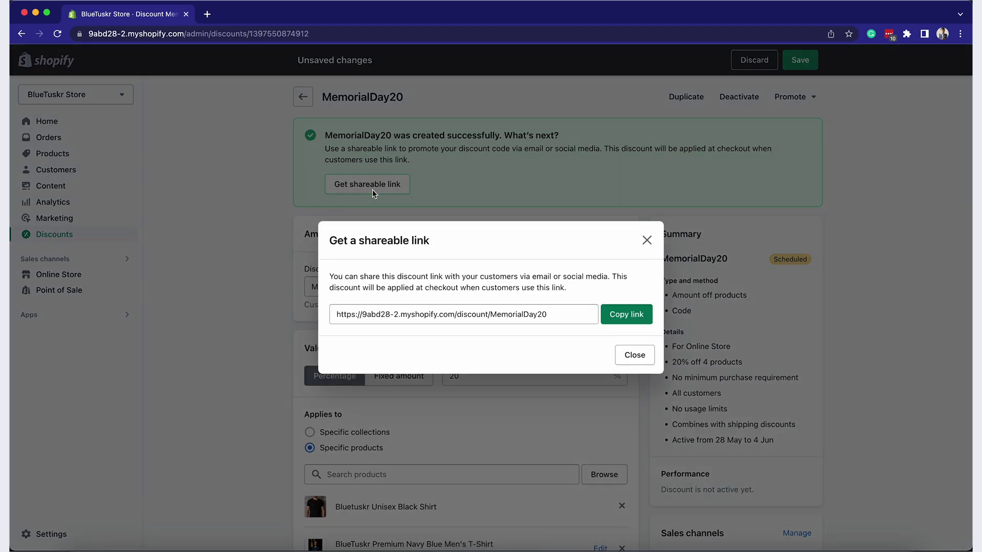